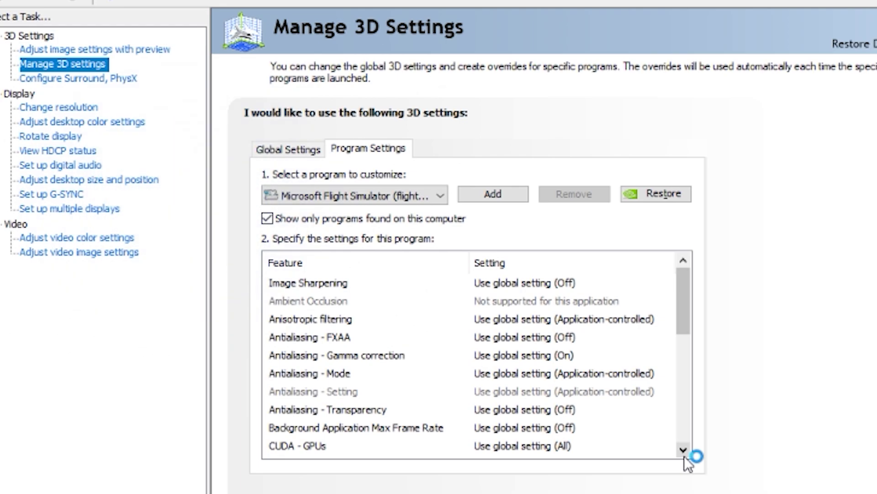
- Review Microsoft Flight Simulator's program-specific 3D settings from image sharpening down to the first texture filtering options
click(684, 455)
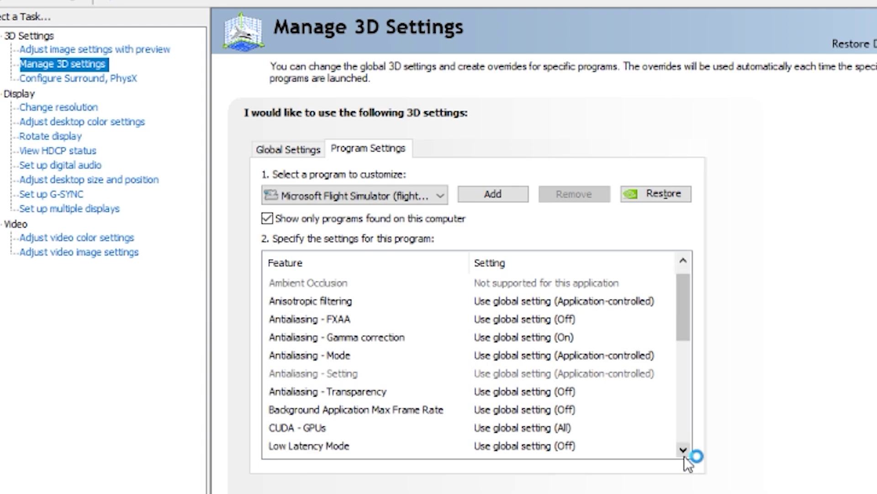
click(684, 455)
click(685, 449)
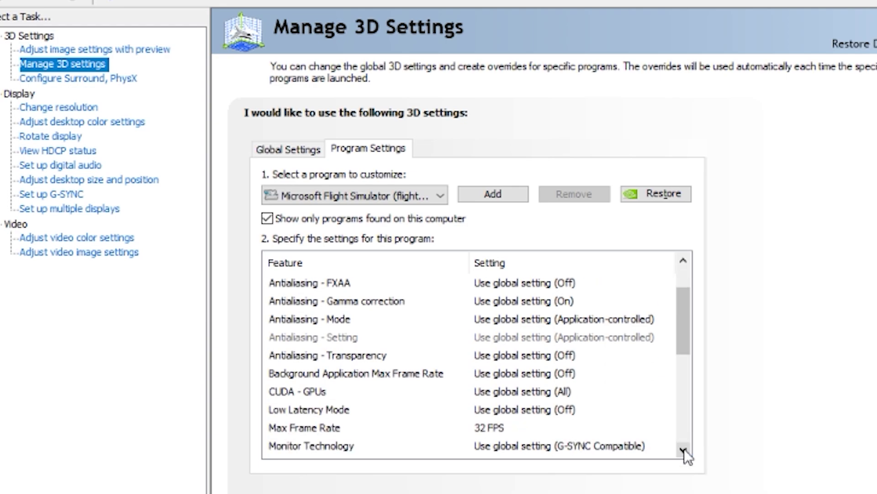
click(685, 449)
click(684, 449)
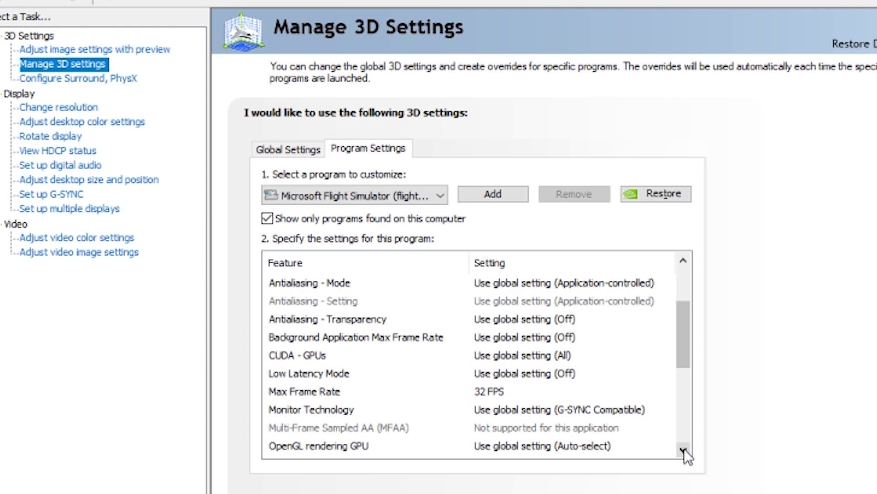
click(684, 449)
click(684, 449)
click(684, 449)
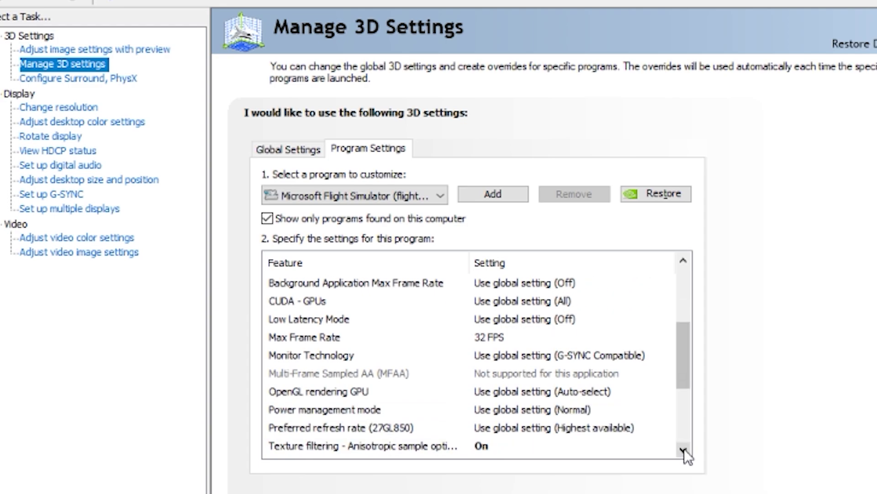
click(685, 450)
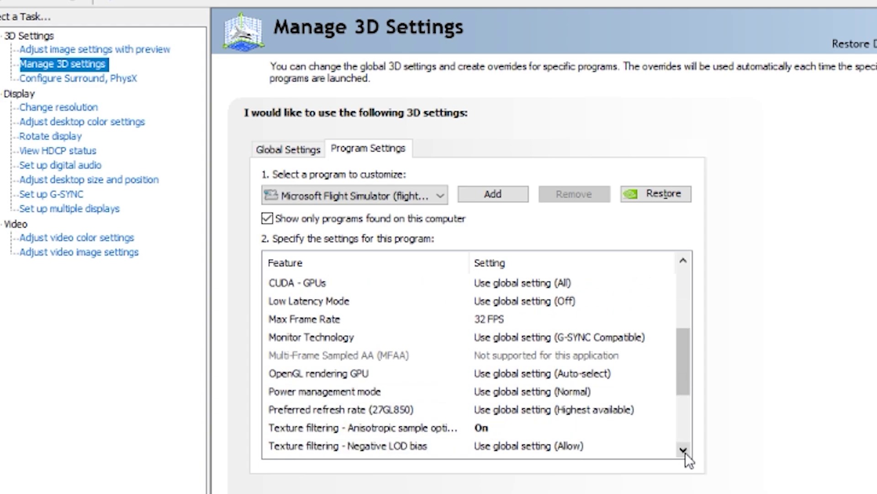
- Inspect the Max Frame Rate options for Microsoft Flight Simulator and close them without changing the limit
click(317, 319)
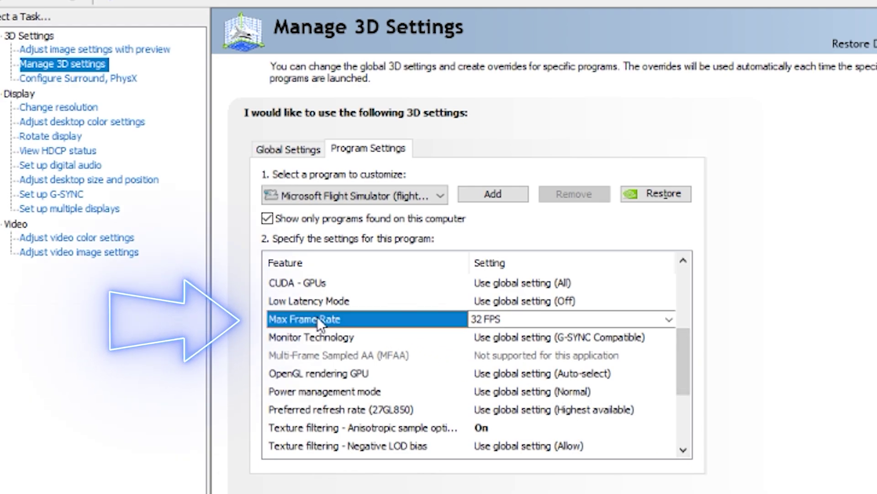
click(668, 319)
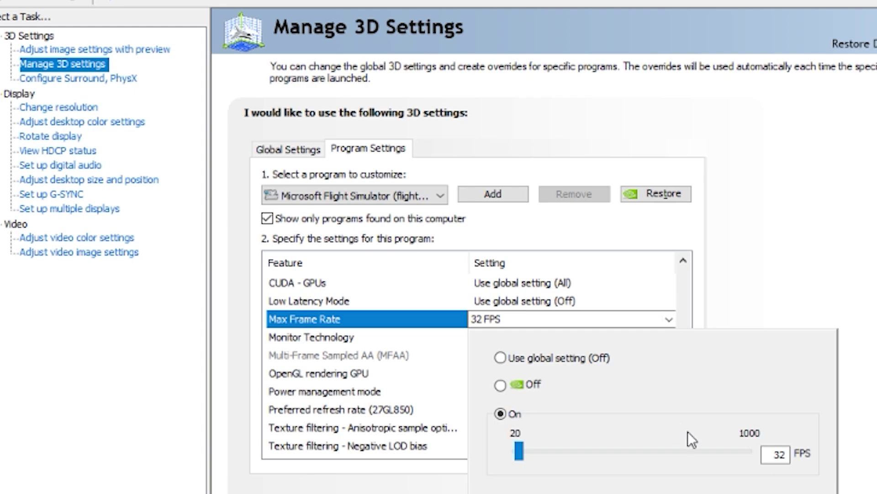
key(Return)
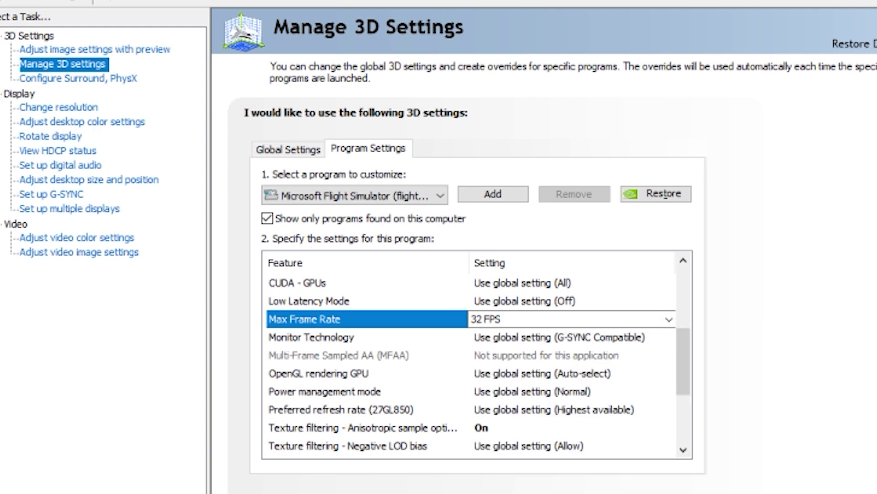
- Review the remaining 3D settings, from power management and texture filtering to vertical sync and Virtual Reality pre-rendered frames
click(685, 450)
click(685, 450)
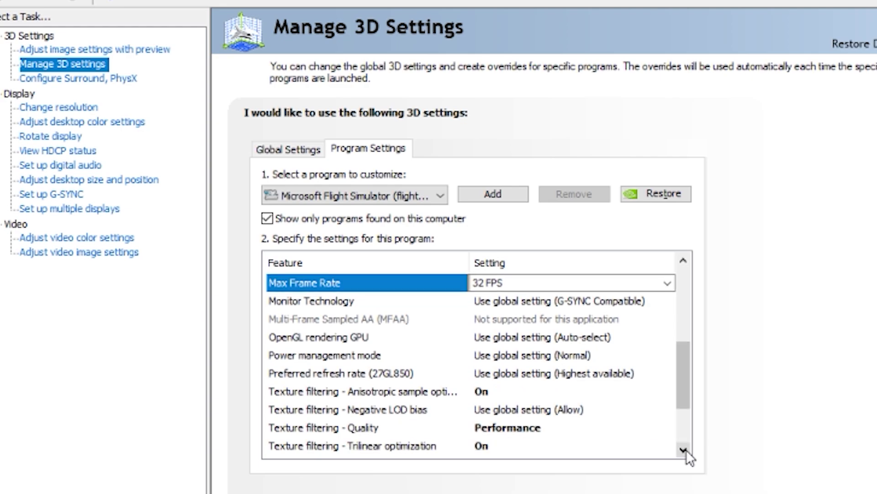
click(684, 449)
click(684, 450)
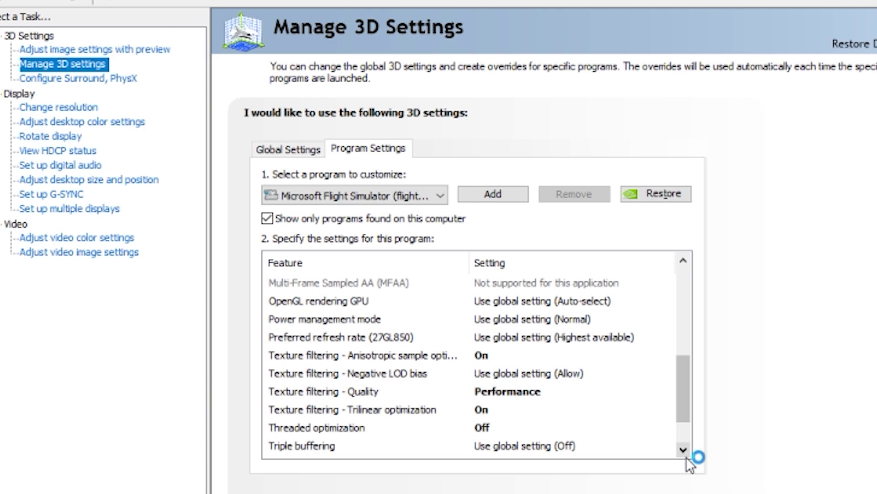
click(684, 450)
click(684, 449)
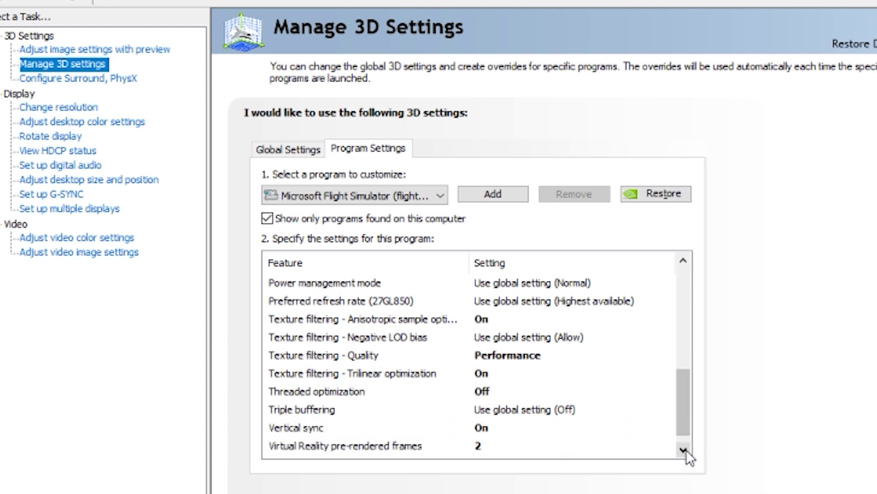
click(685, 449)
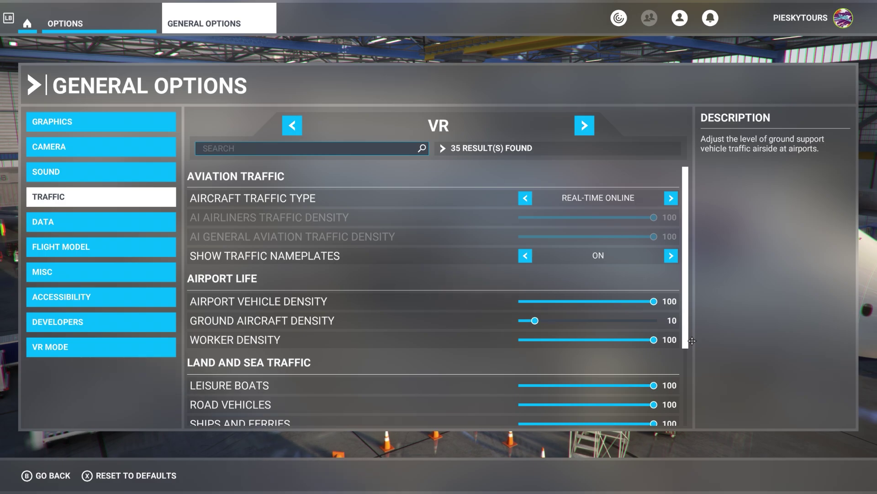
- Switch to Microsoft Flight Simulator's General Options and examine the VR traffic settings and the data settings through the rolling cache section
drag(692, 341, 701, 424)
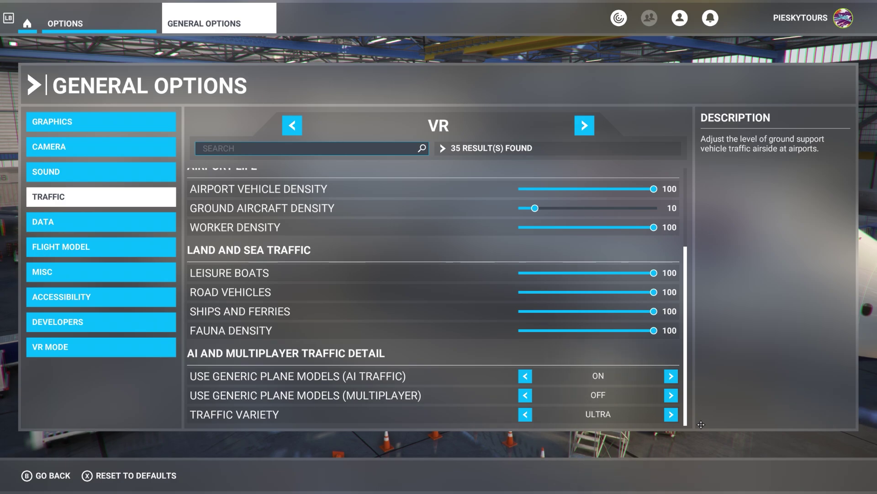
key(Down)
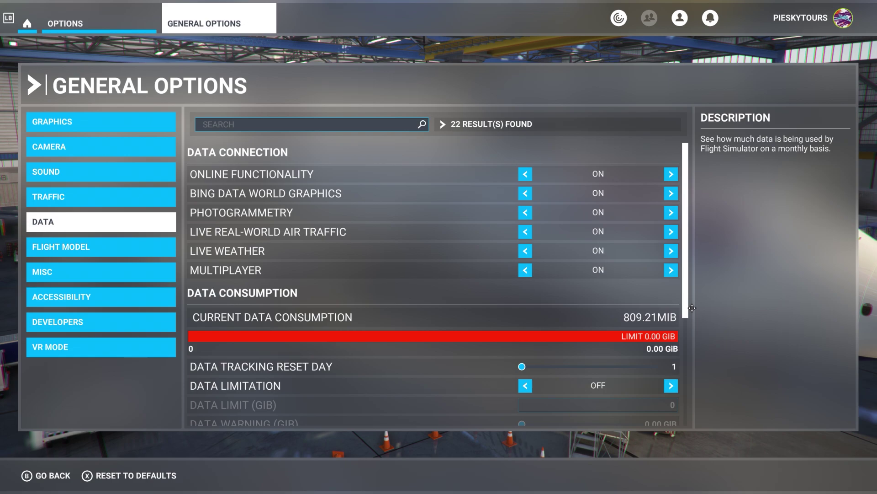
scroll(693, 321, down, 1)
scroll(693, 321, down, 3)
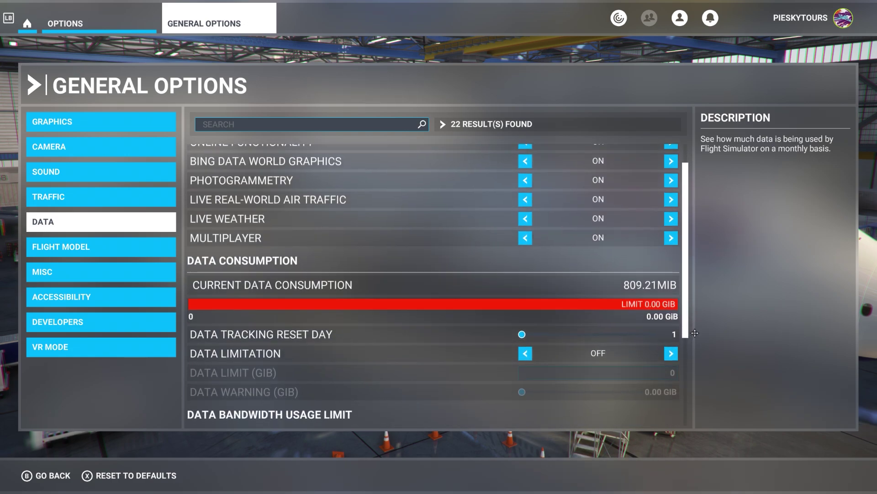
scroll(698, 342, down, 2)
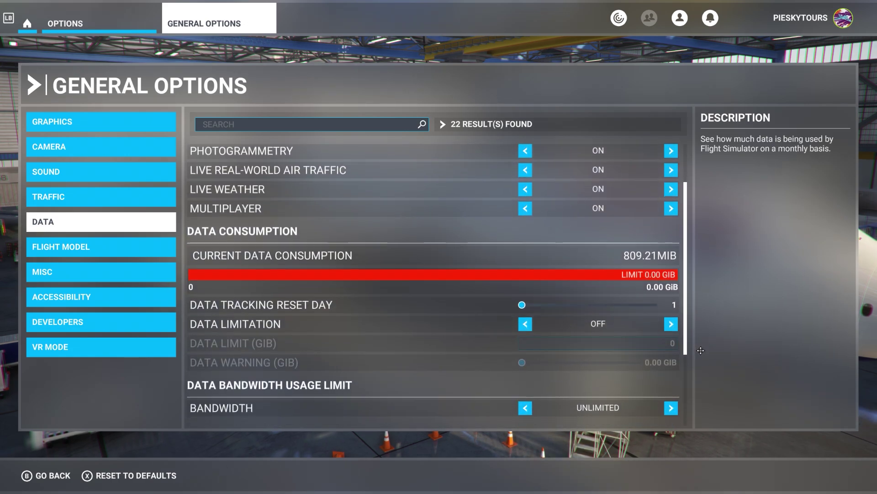
scroll(704, 363, down, 2)
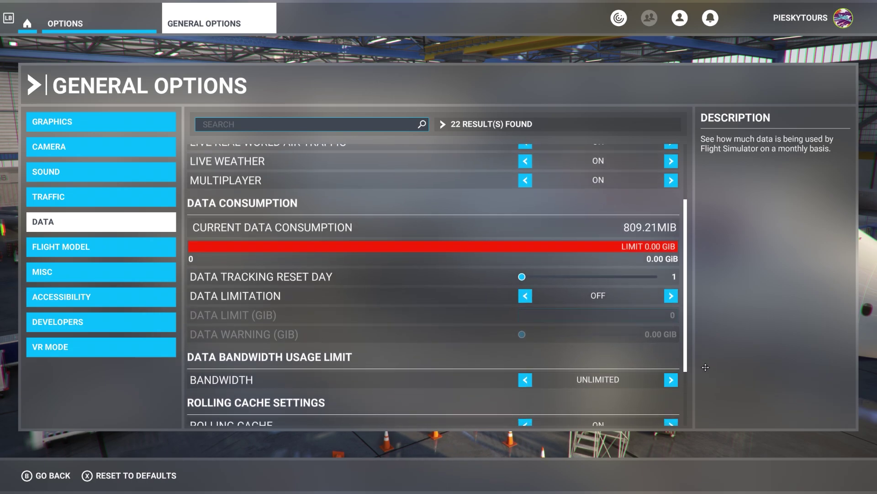
scroll(707, 375, down, 2)
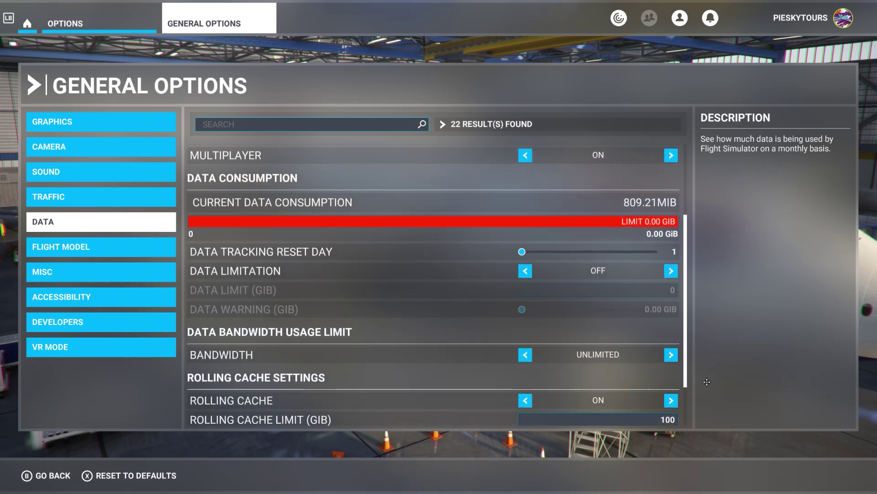
scroll(707, 388, down, 2)
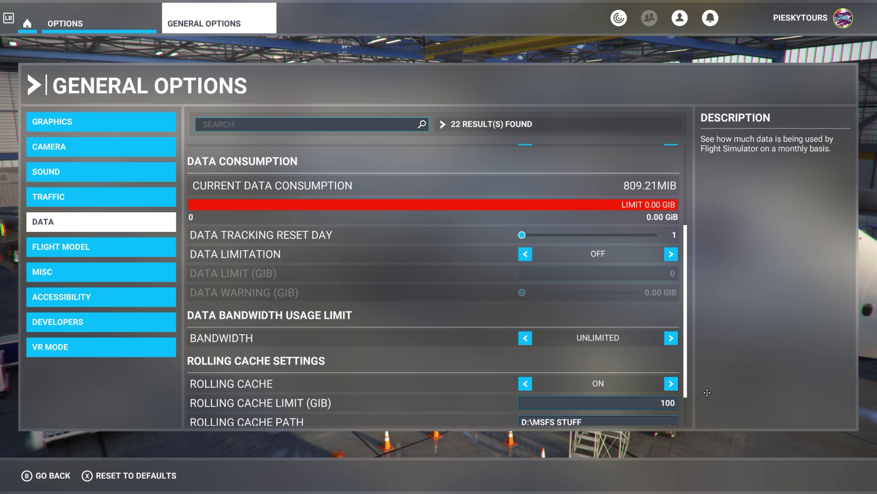
scroll(709, 398, down, 2)
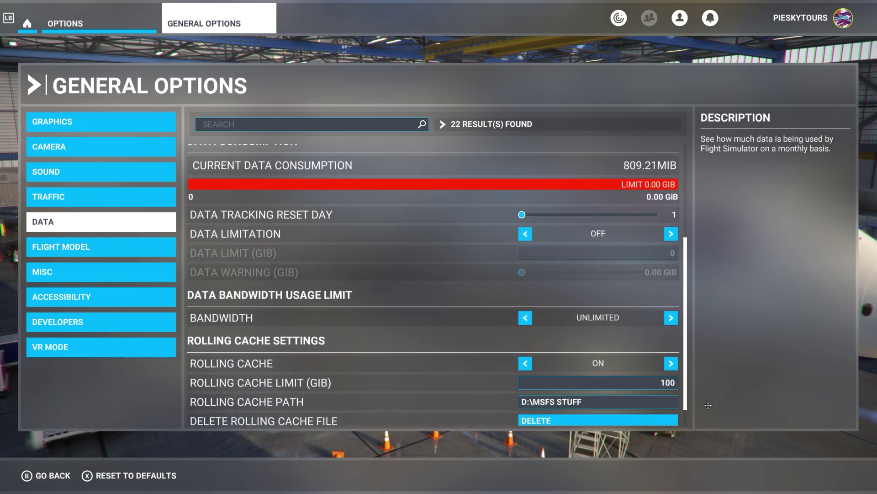
scroll(708, 412, down, 2)
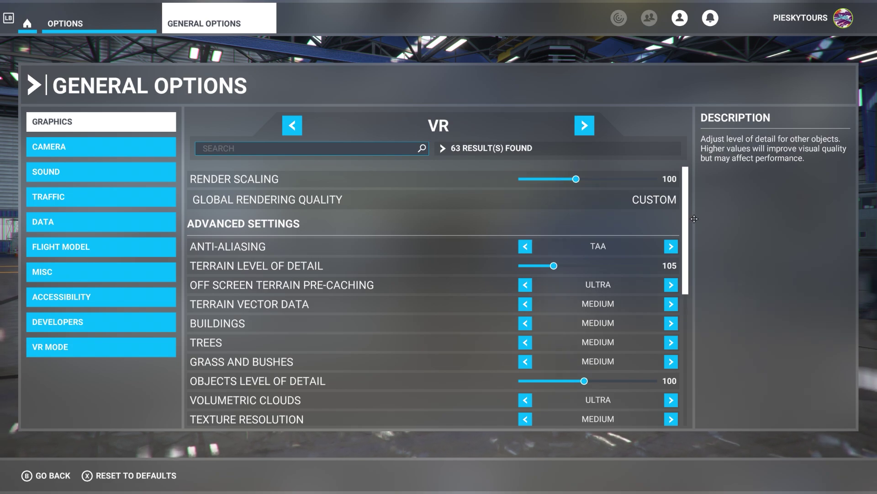
- Examine the VR graphics settings in General Options, from render scaling and anti-aliasing through to the glass cockpit refresh rate
scroll(694, 219, down, 1)
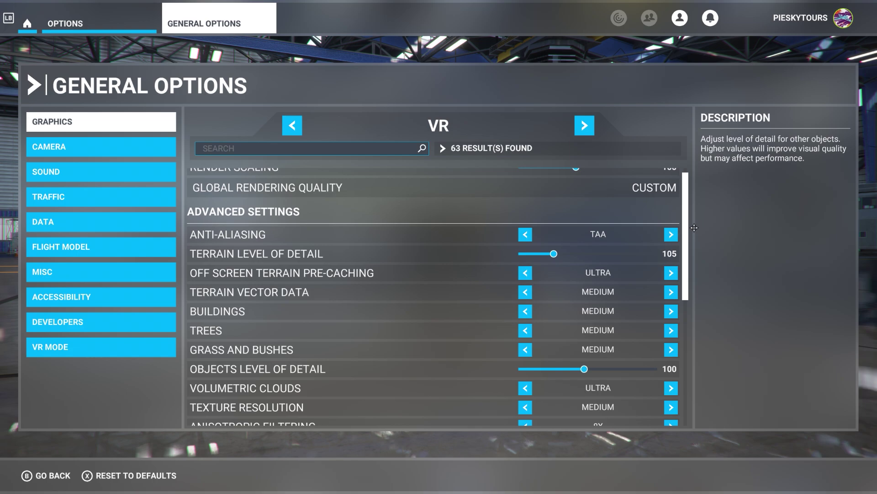
scroll(694, 228, down, 1)
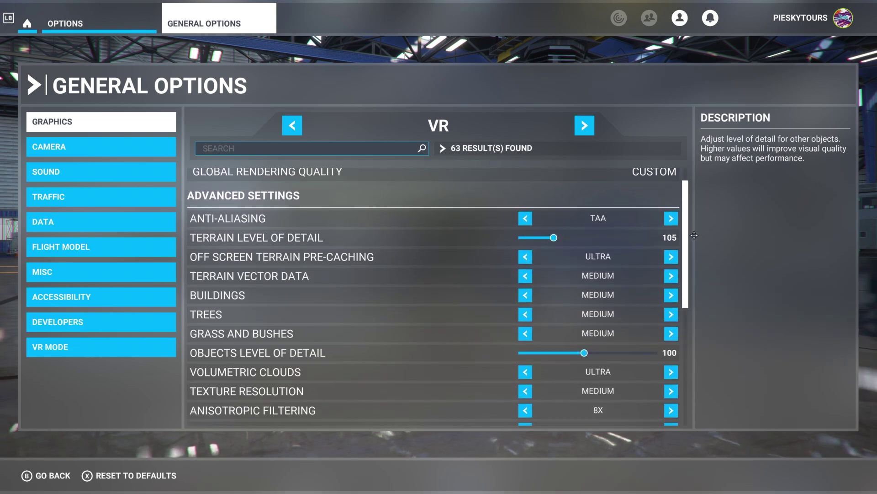
scroll(694, 235, down, 1)
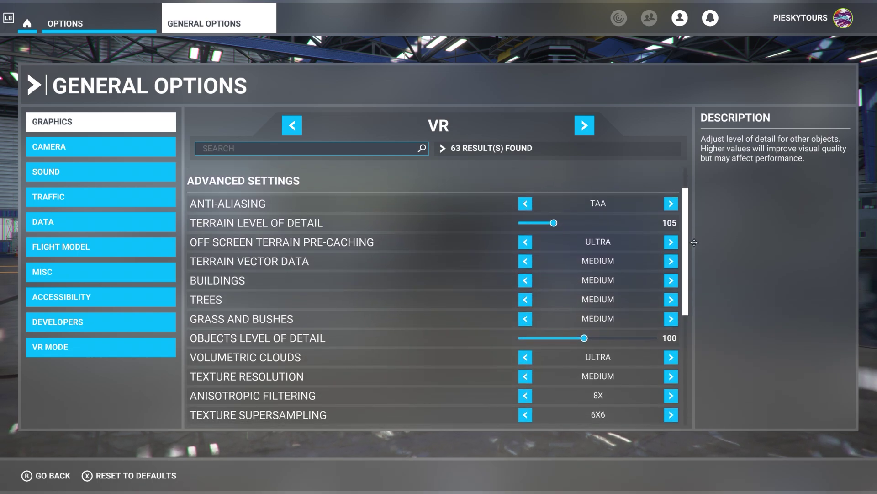
scroll(694, 242, down, 1)
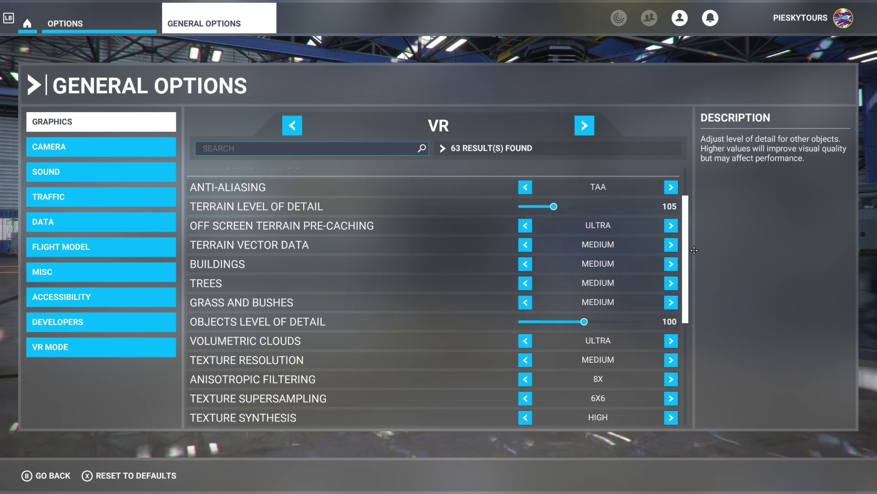
scroll(694, 250, down, 1)
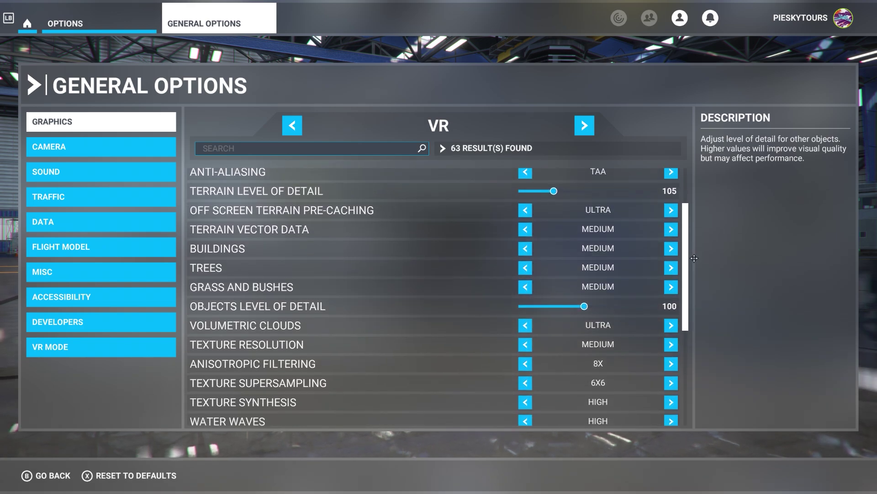
scroll(694, 261, down, 1)
scroll(694, 267, down, 1)
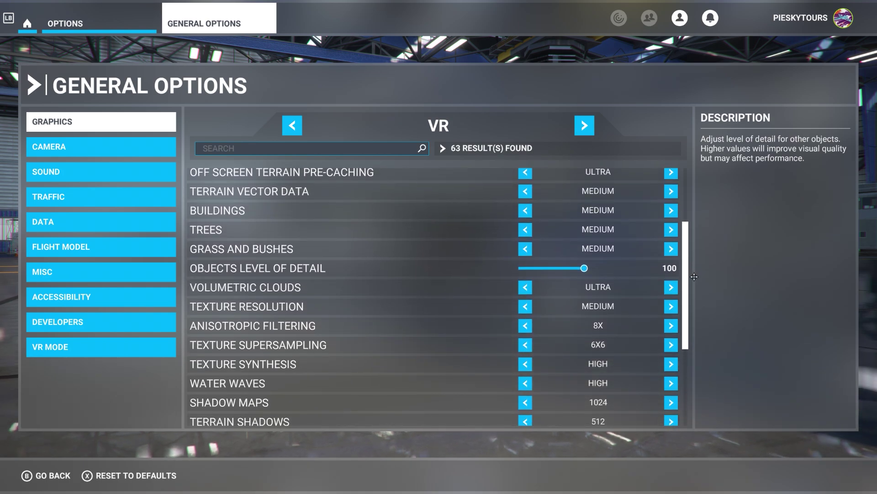
scroll(694, 278, down, 1)
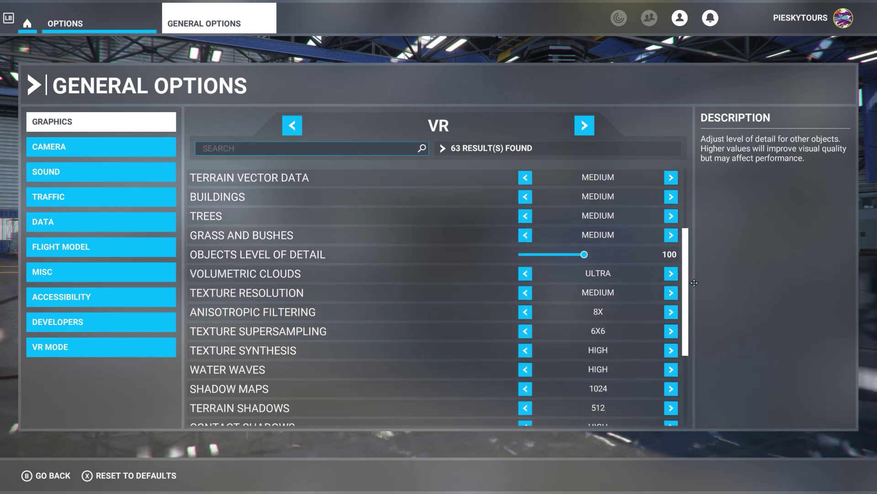
scroll(694, 286, down, 1)
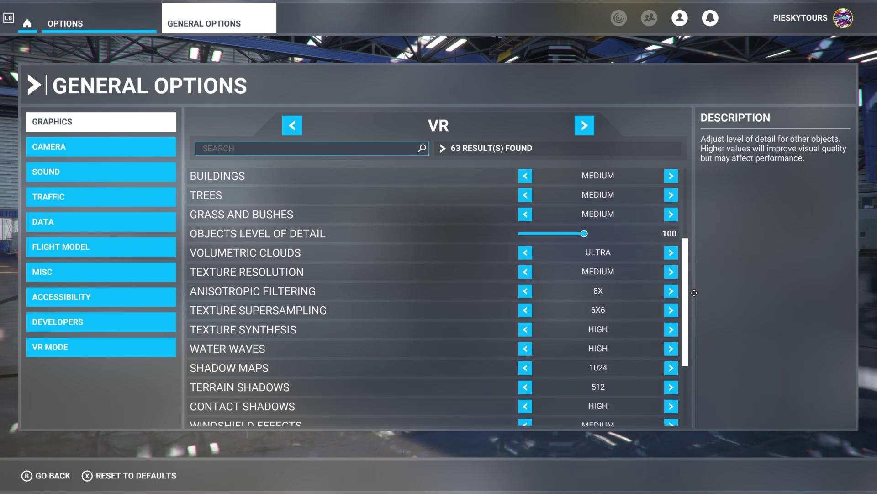
scroll(694, 295, down, 1)
scroll(694, 301, down, 2)
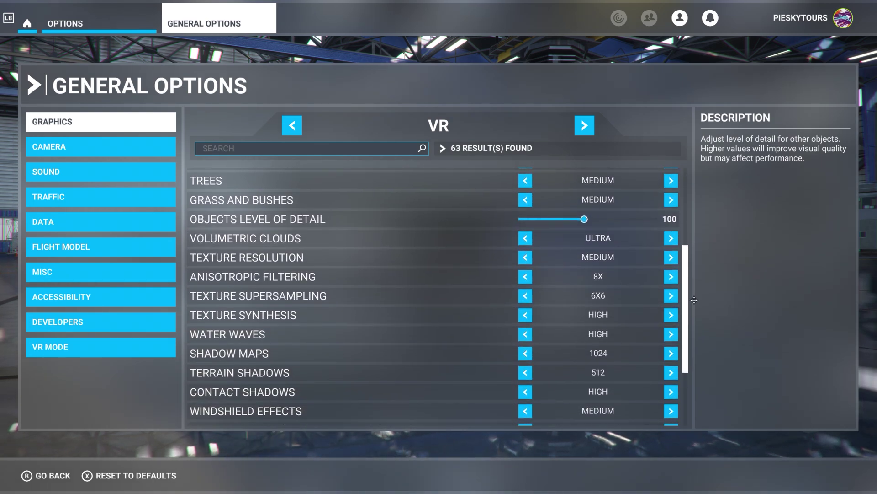
scroll(694, 312, down, 1)
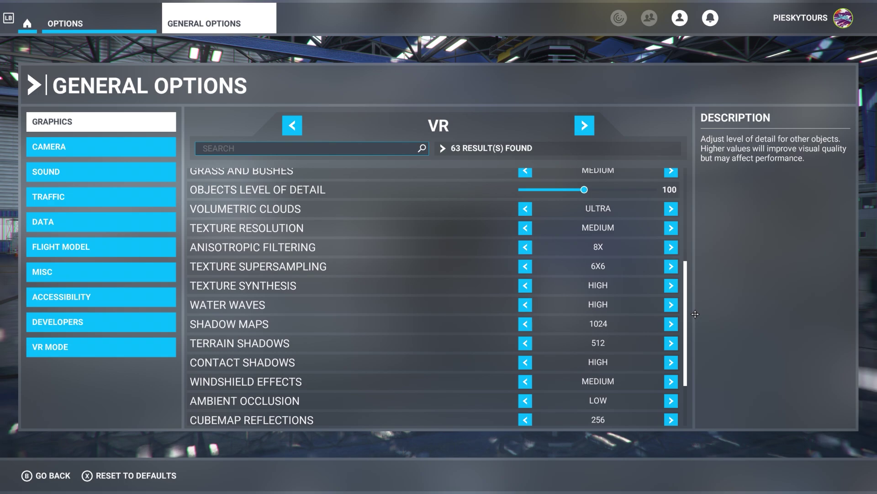
scroll(695, 323, down, 1)
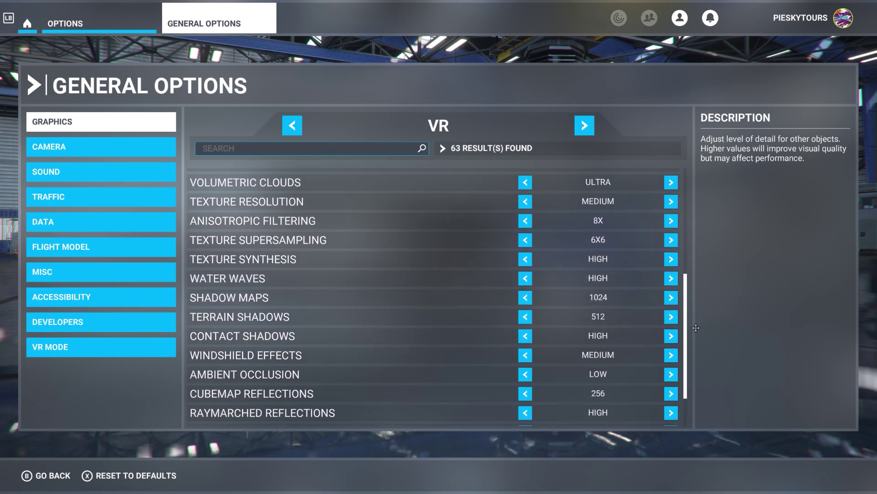
scroll(696, 334, down, 1)
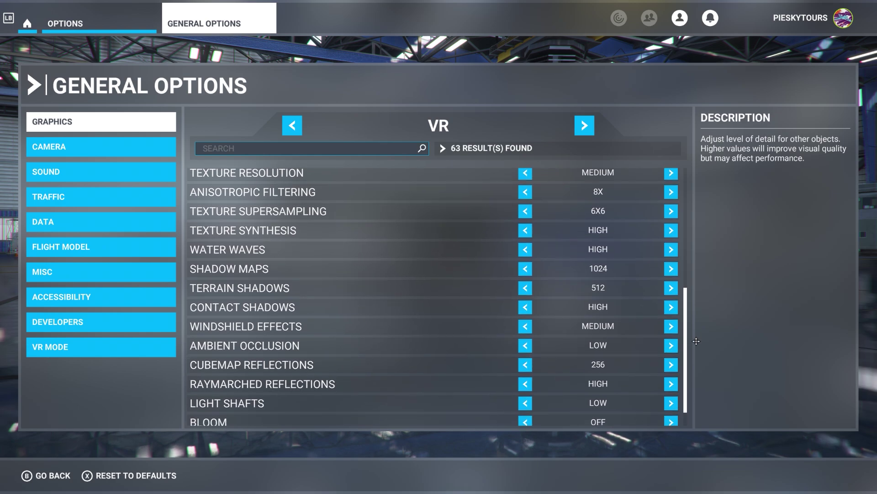
scroll(696, 343, down, 1)
scroll(696, 348, down, 1)
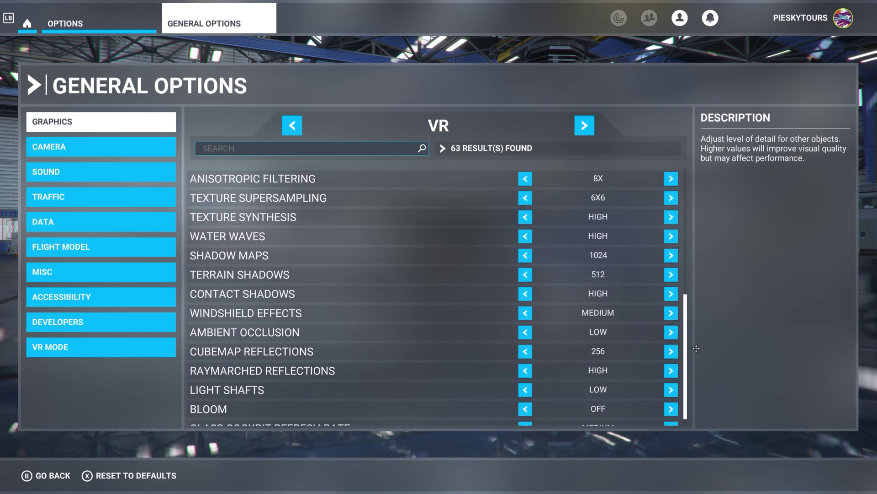
scroll(696, 352, down, 1)
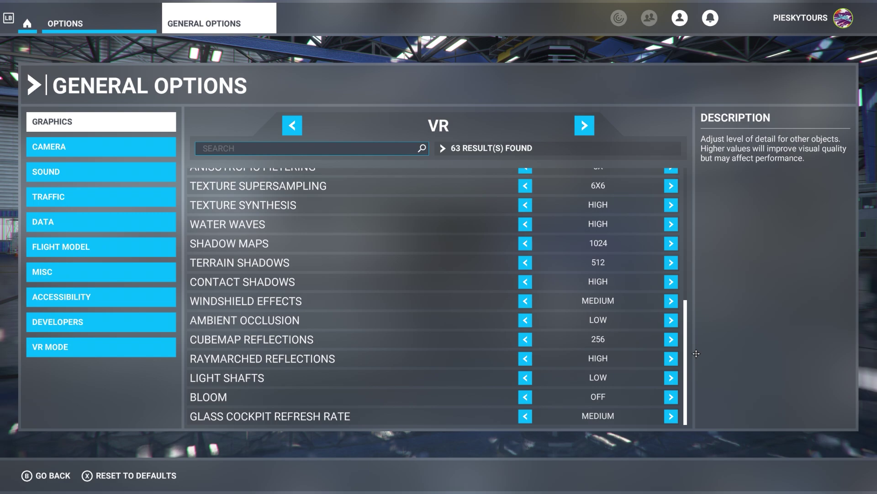